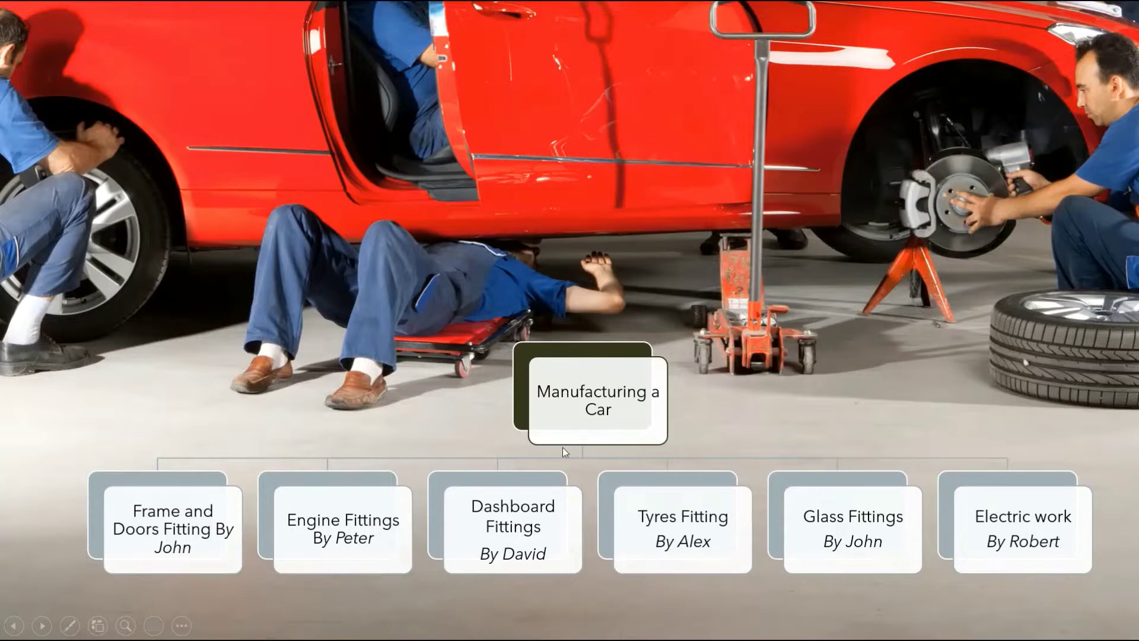
Reveal the Main Task label and the Subtask labels on the car-manufacturing chart.
{"action": "left_click", "coordinate": [579, 411]}
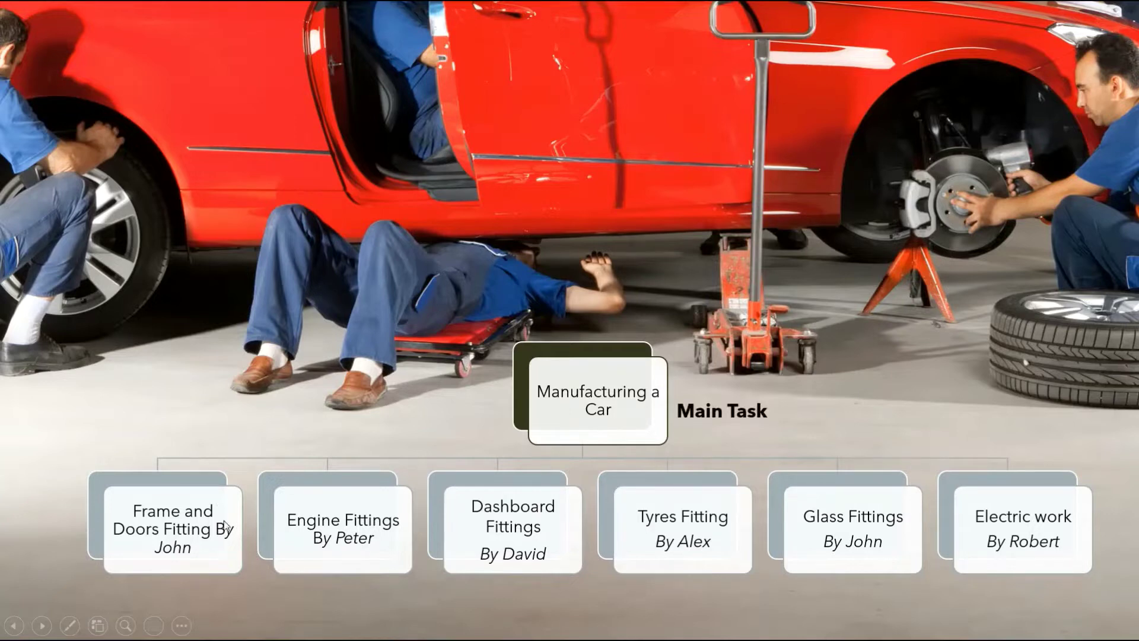
{"action": "left_click", "coordinate": [225, 525]}
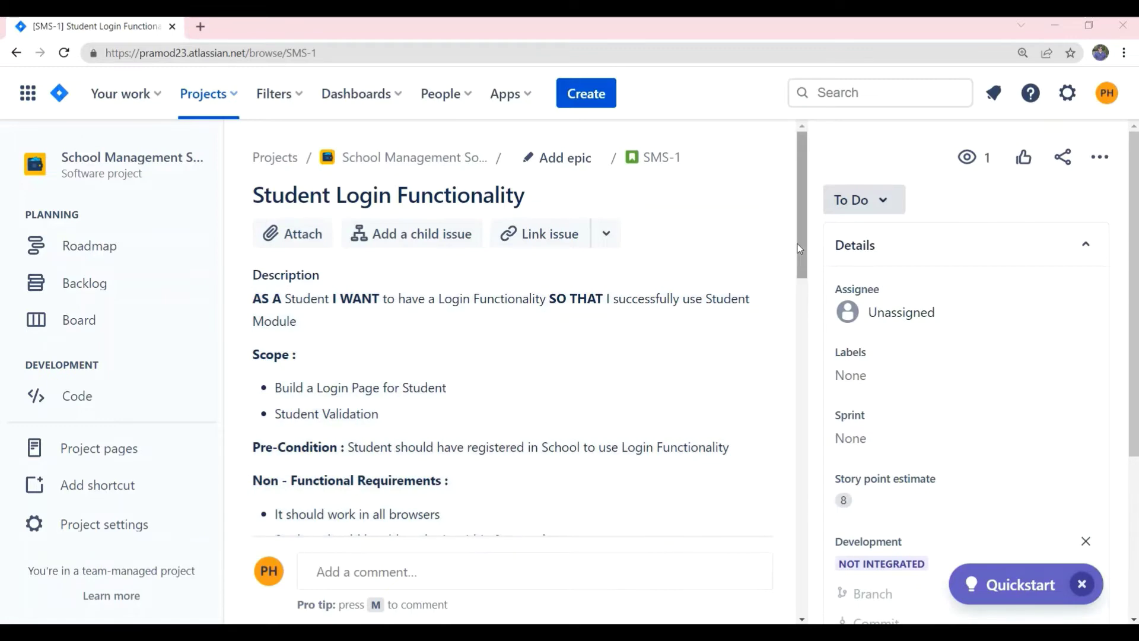
{"action": "scroll", "coordinate": [263, 273], "scroll_direction": "down", "scroll_amount": 1}
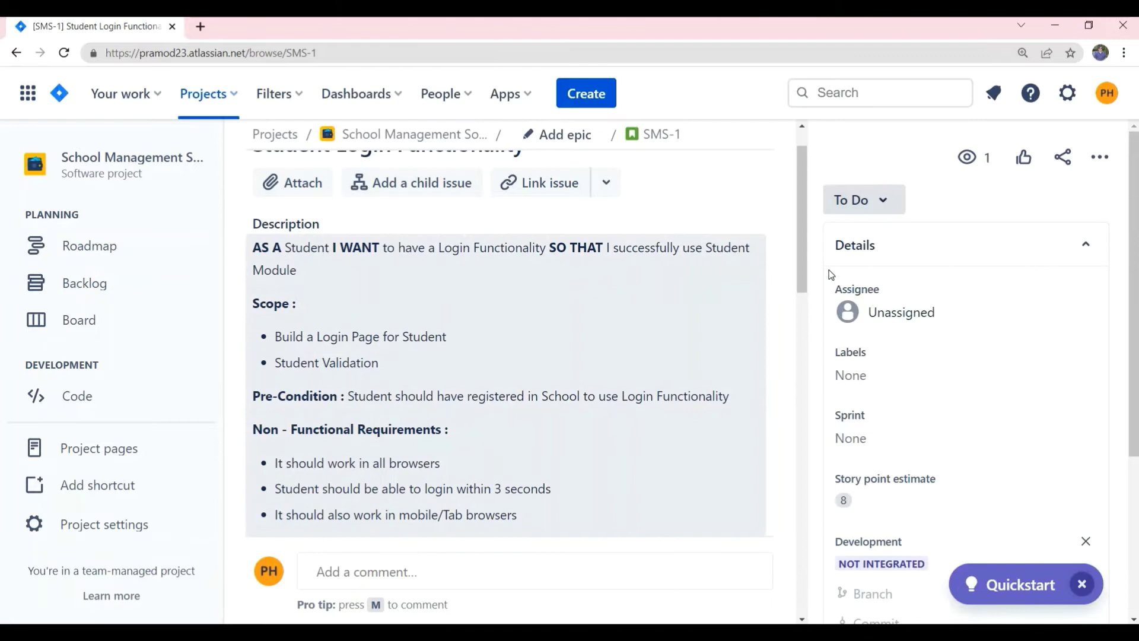
{"action": "left_click_drag", "start_coordinate": [804, 286], "coordinate": [796, 442]}
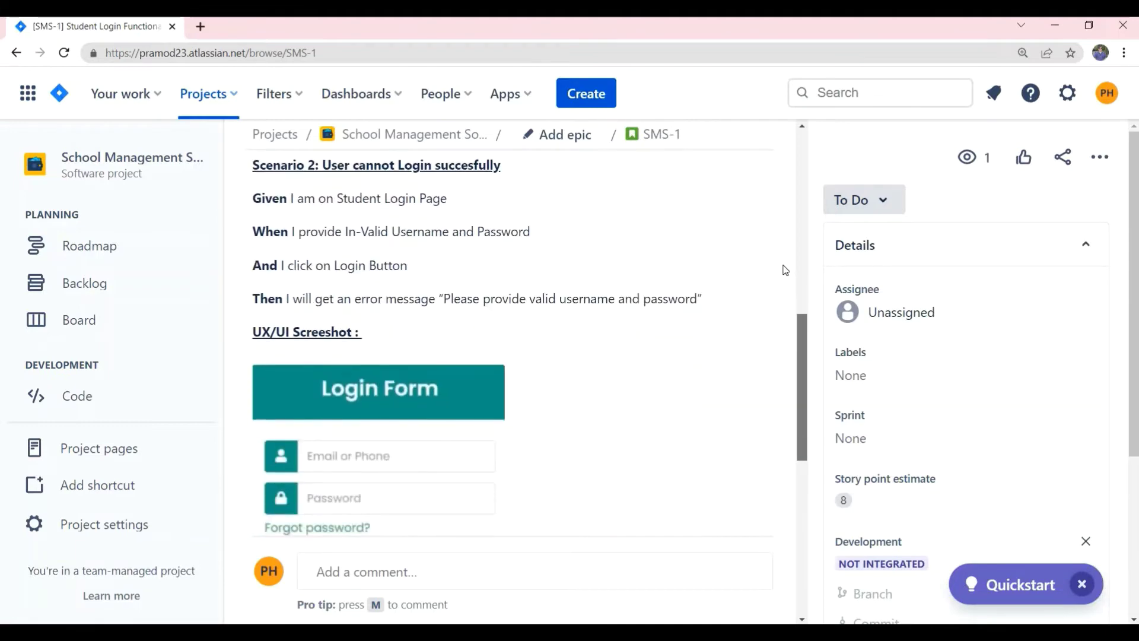
{"action": "scroll", "coordinate": [786, 267], "scroll_direction": "up", "scroll_amount": 10}
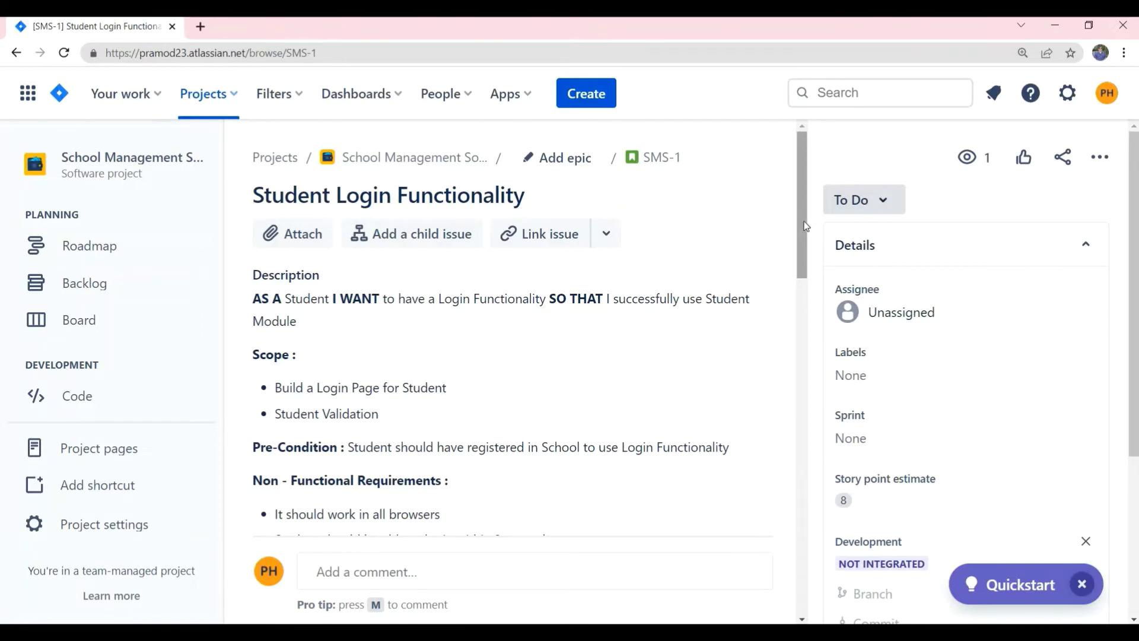
Create child issues 'Front End - UI Creation task' and 'Front End - Test cases task' under SMS-1.
{"action": "left_click", "coordinate": [418, 240]}
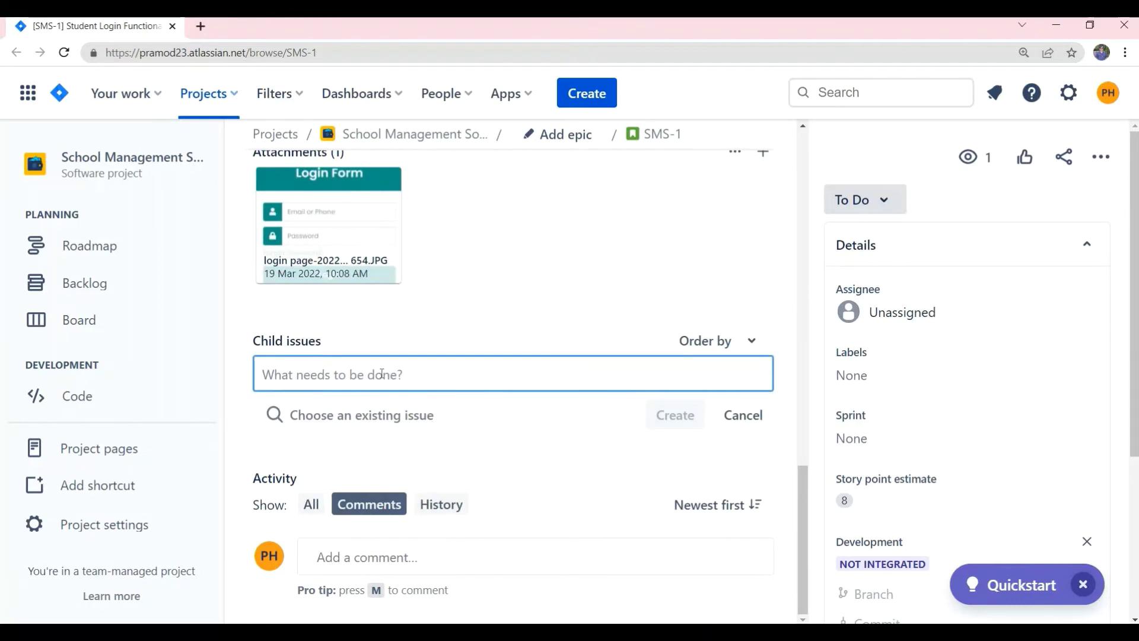
{"action": "type", "text": "Fron"}
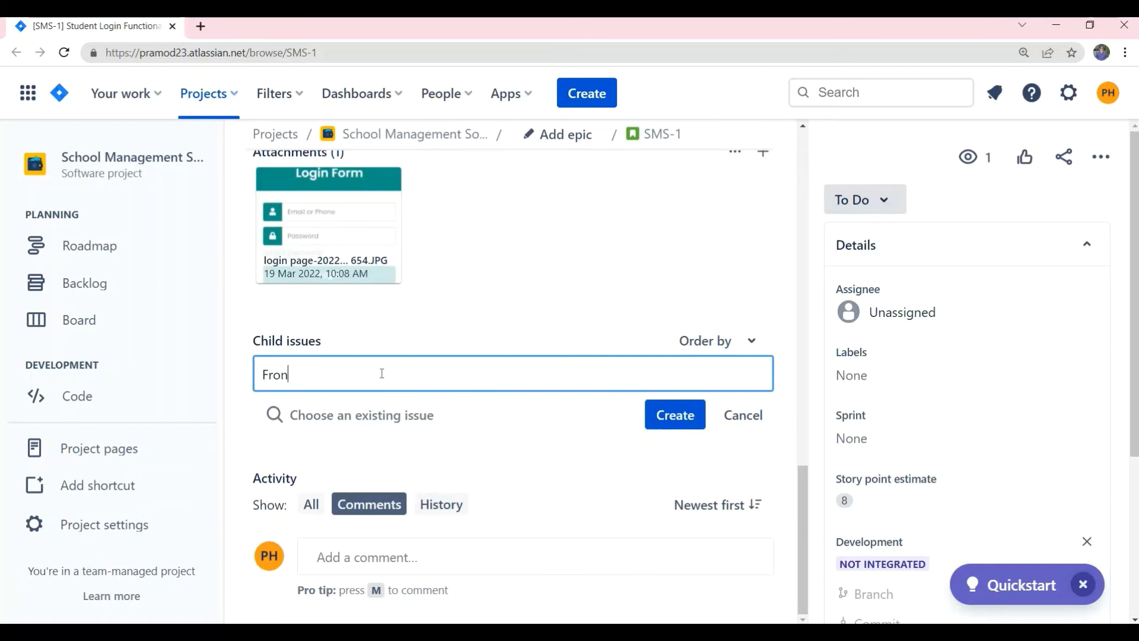
{"action": "type", "text": "t End - UI Creation"}
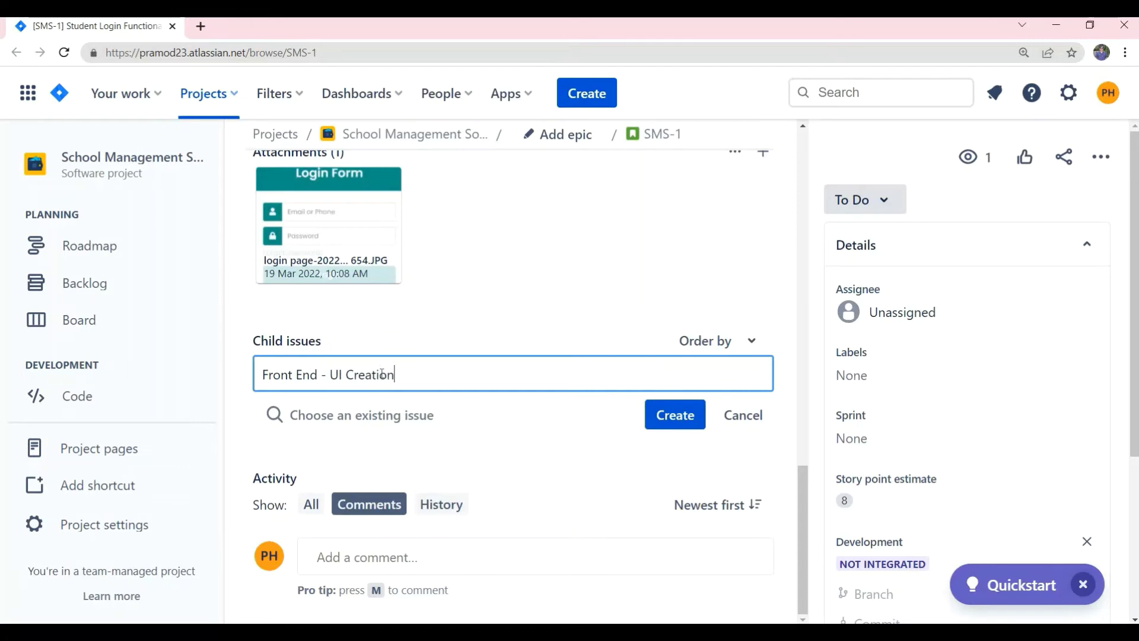
{"action": "type", "text": " task"}
{"action": "key", "text": "Return"}
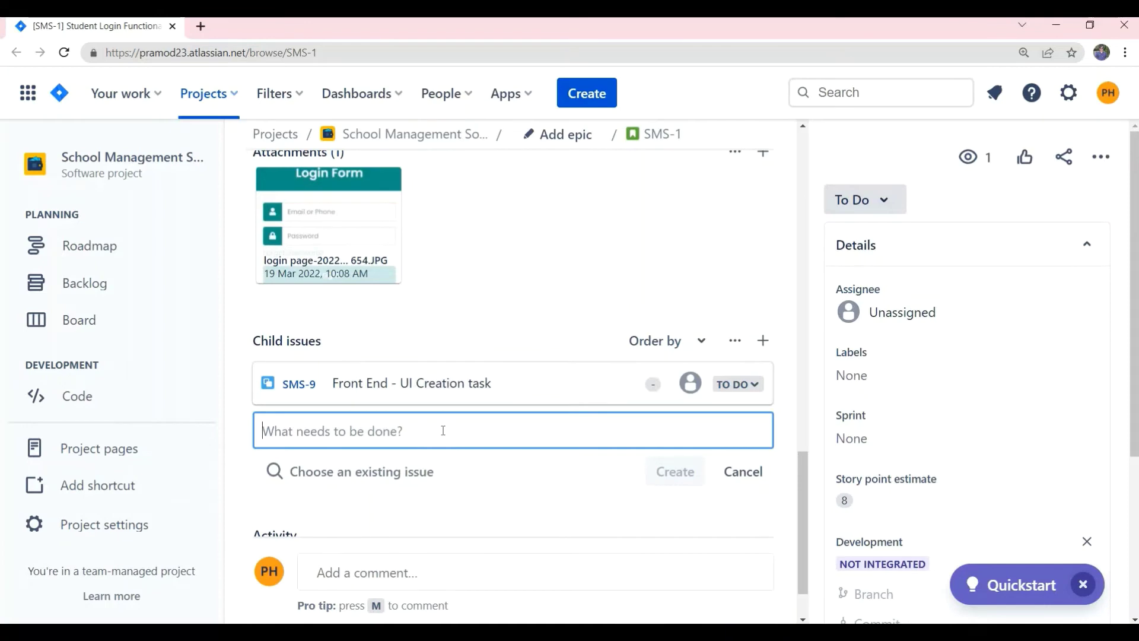
{"action": "type", "text": "Front"}
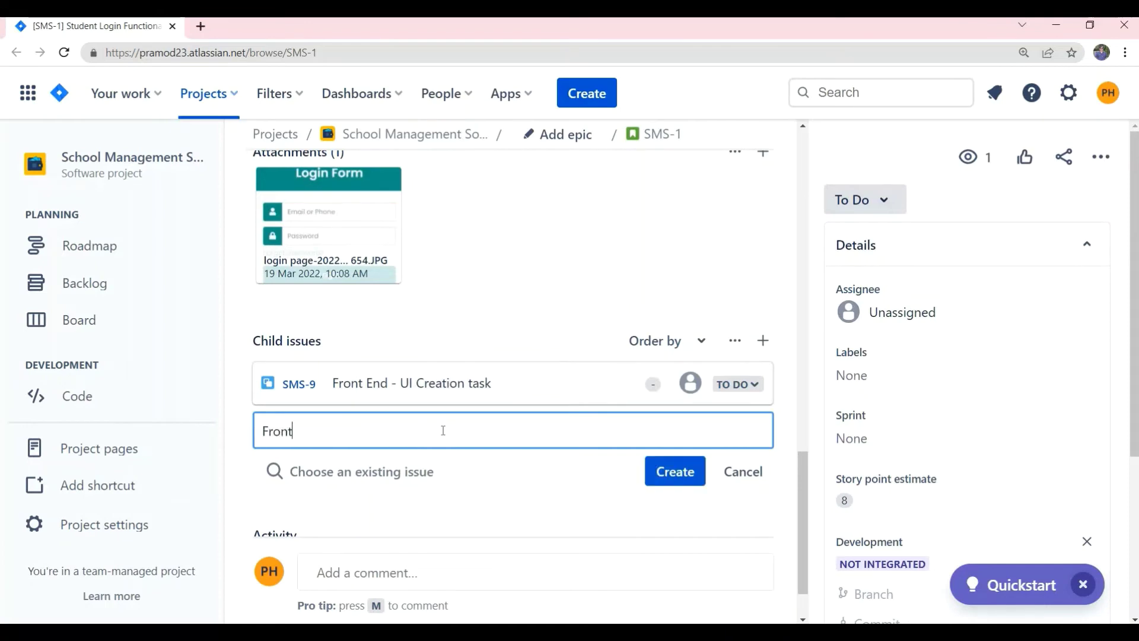
{"action": "type", "text": " End - Test cases task"}
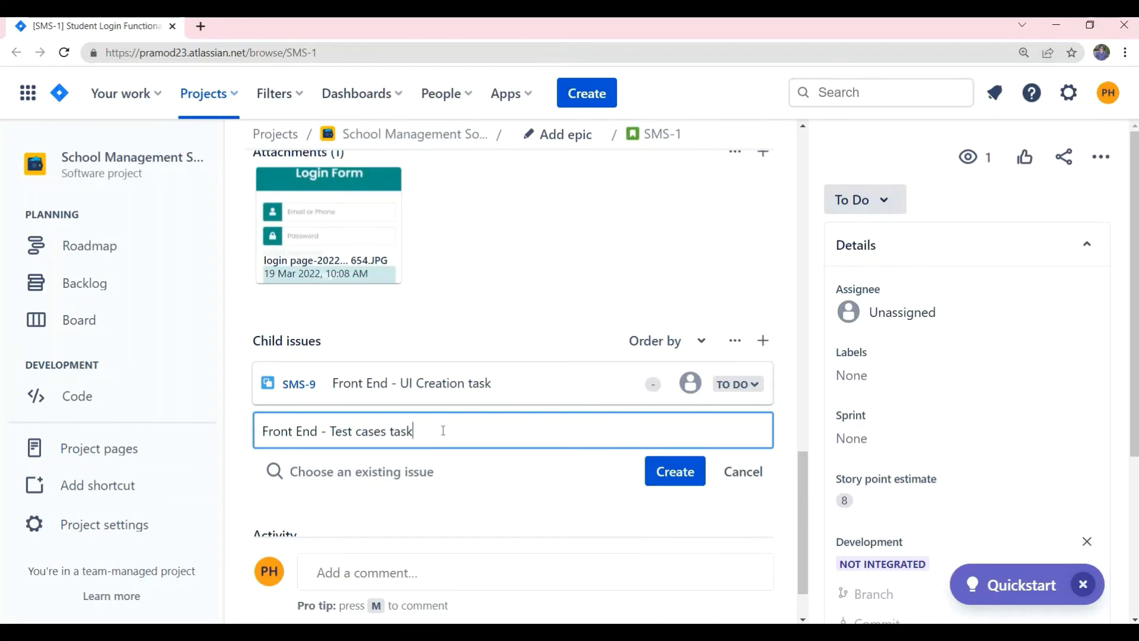
{"action": "left_click", "coordinate": [658, 474]}
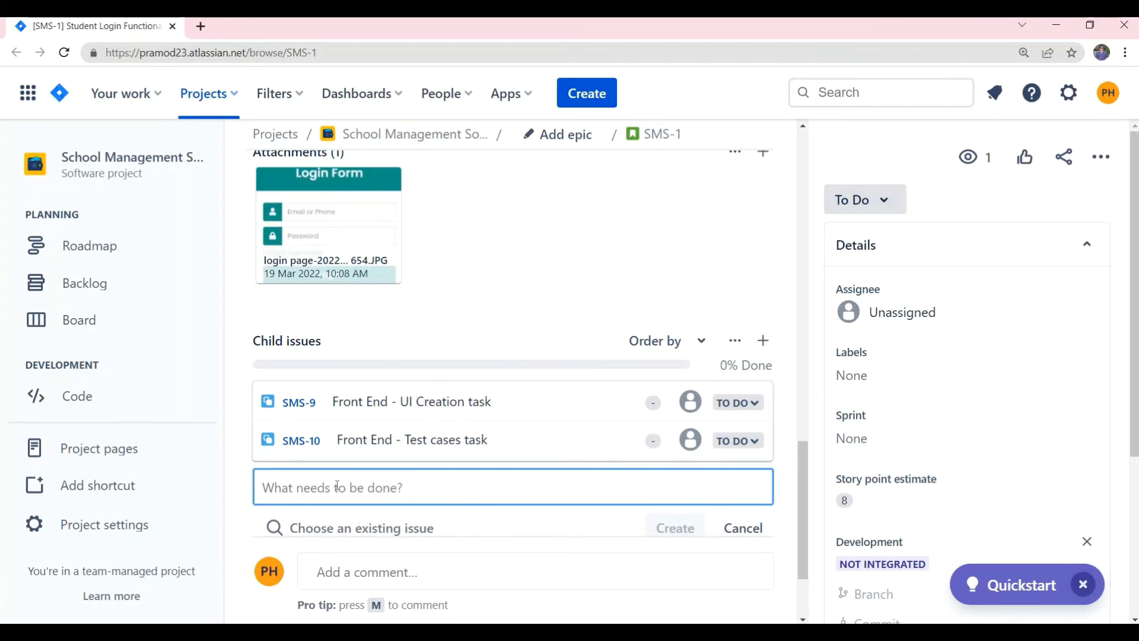
Add the backend Database task as a child issue of the story.
{"action": "type", "text": "Ba"}
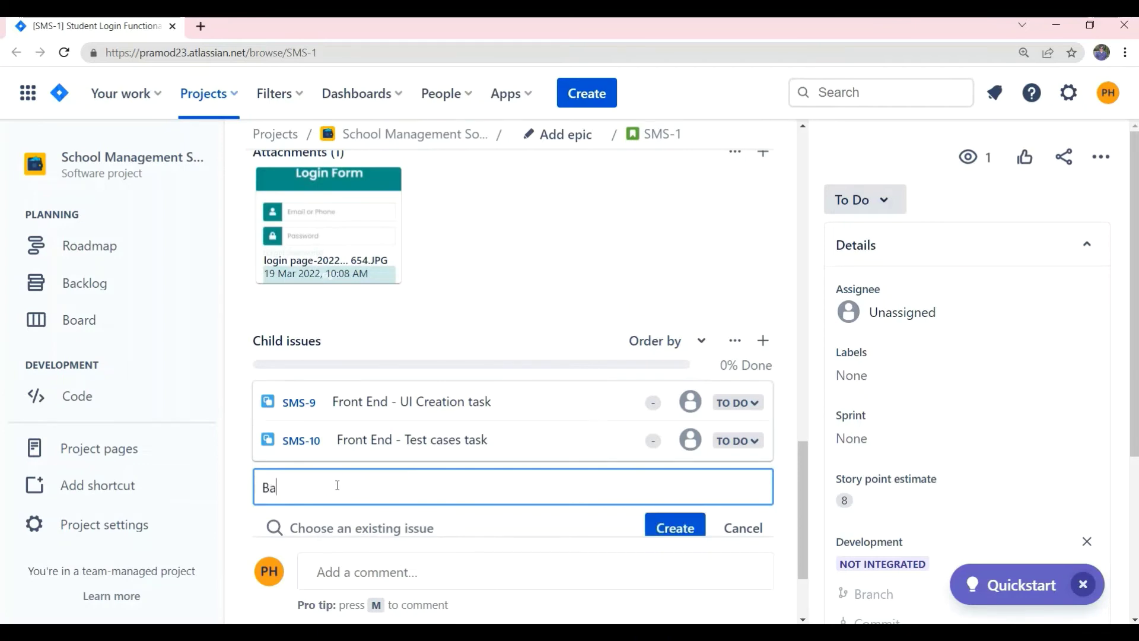
{"action": "type", "text": "ckend -F"}
{"action": "key", "text": "BackSpace"}
{"action": "type", "text": "Database task"}
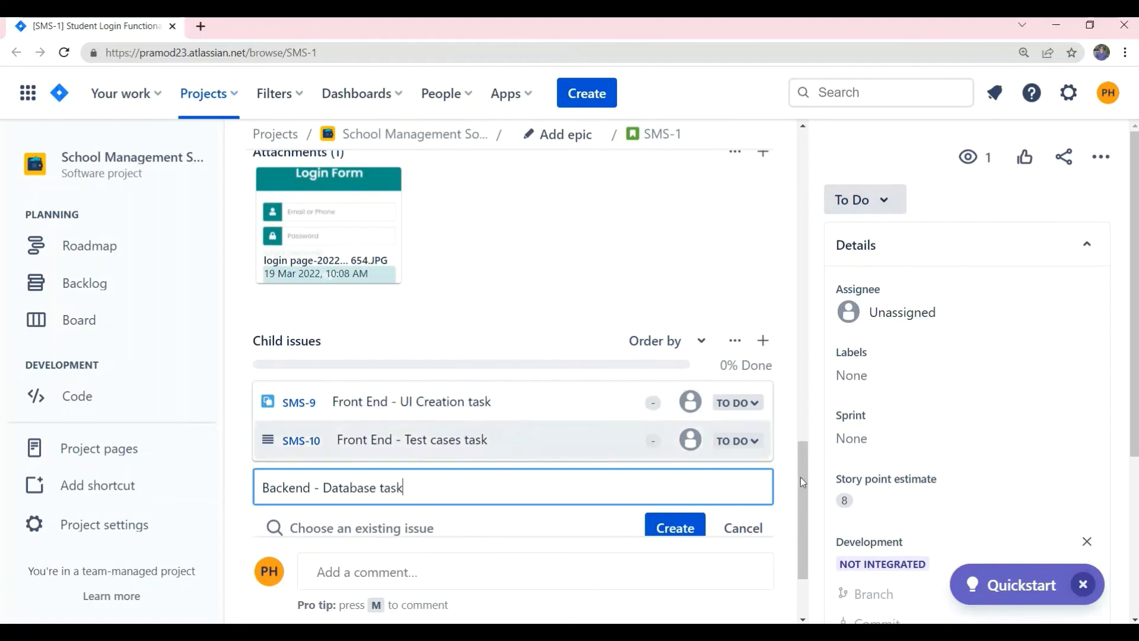
{"action": "left_click_drag", "start_coordinate": [802, 477], "coordinate": [802, 493]}
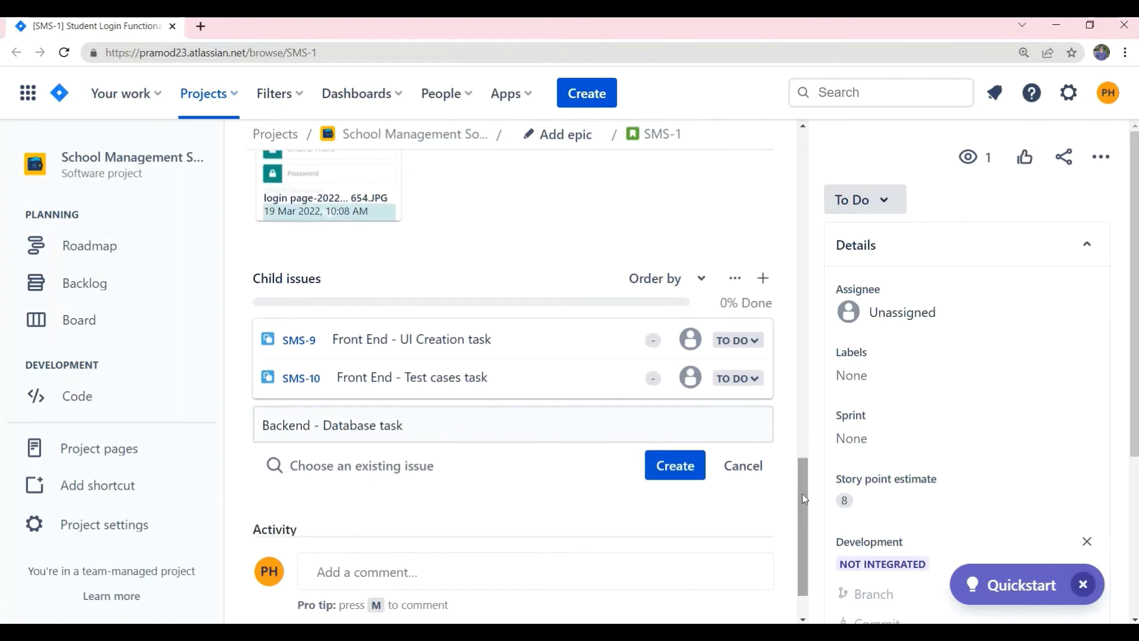
{"action": "left_click", "coordinate": [658, 465]}
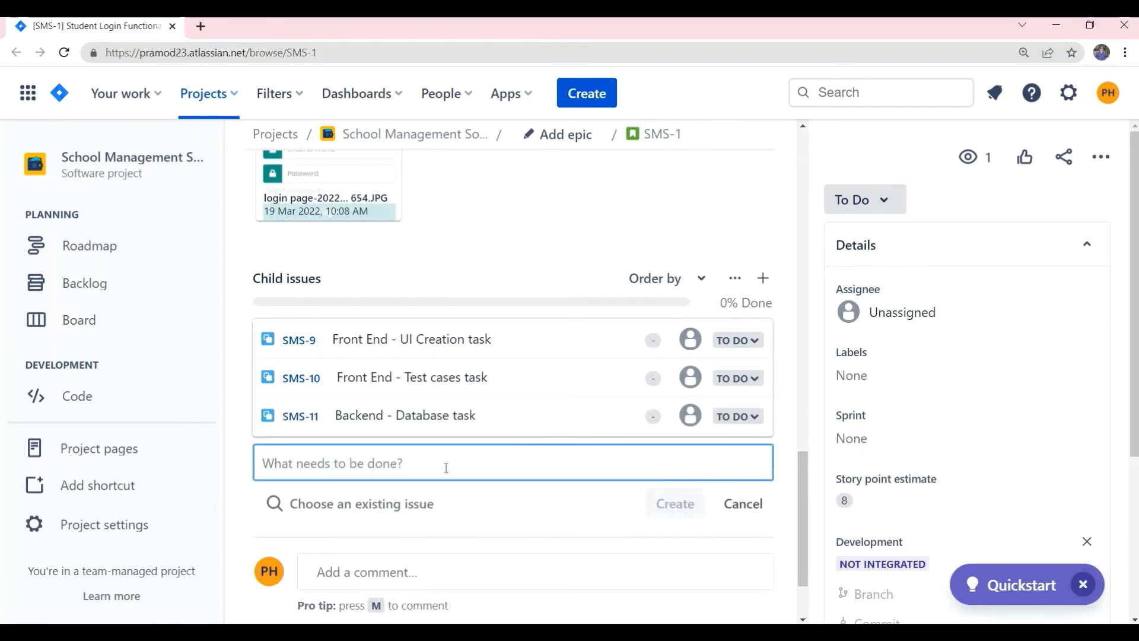
Add the back-end Application task as a child issue, hyphenating its title.
{"action": "type", "text": "Back e"}
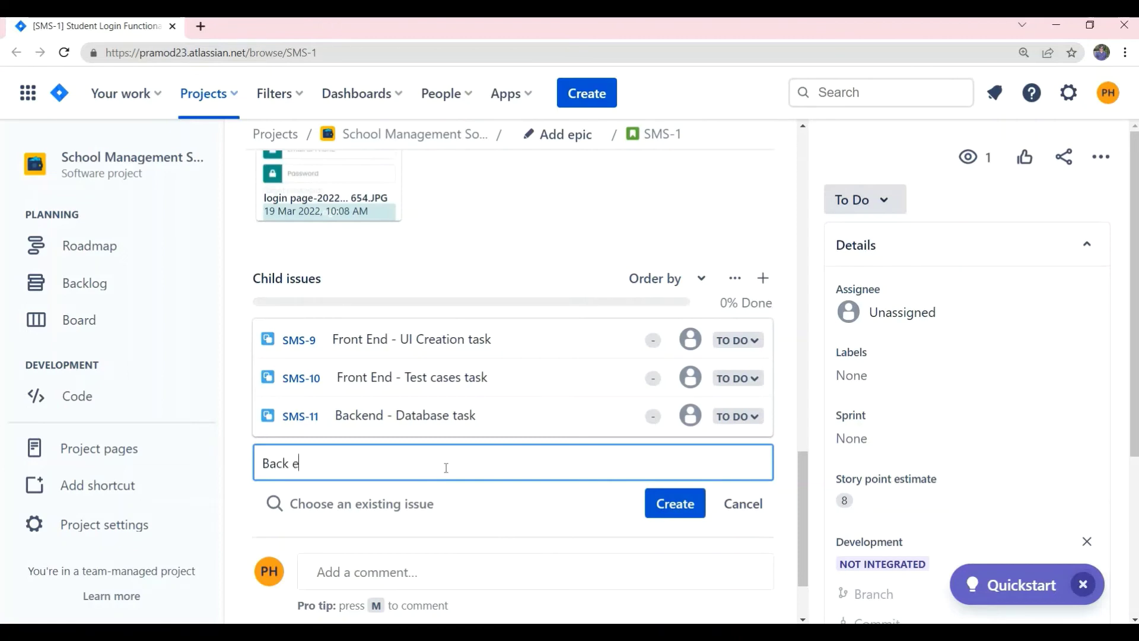
{"action": "type", "text": "nd Application task"}
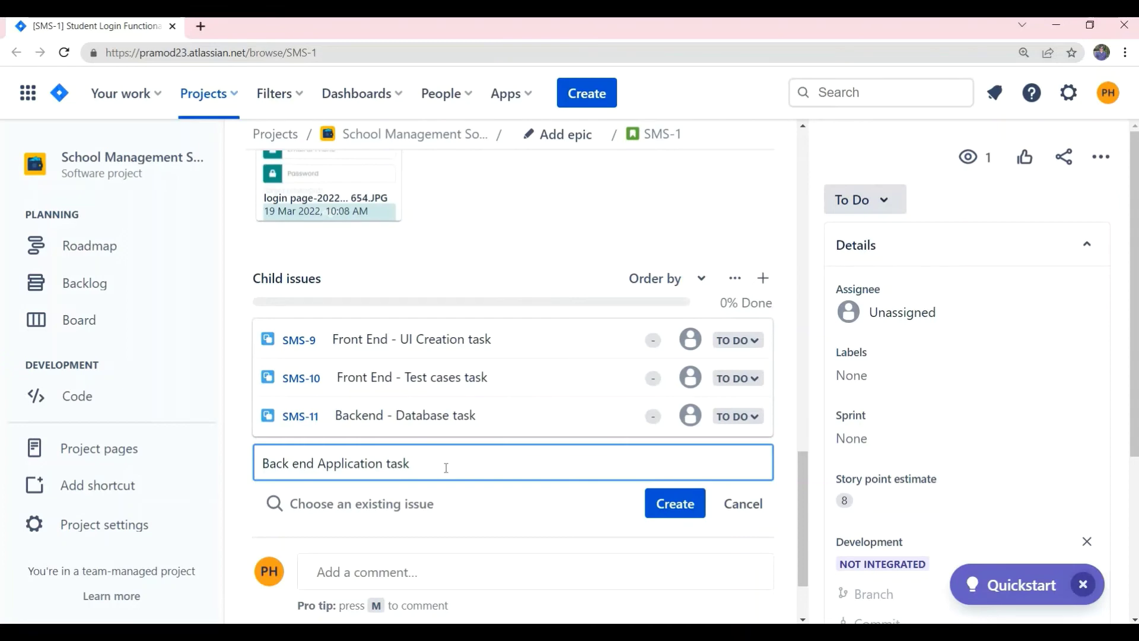
{"action": "left_click", "coordinate": [315, 467]}
{"action": "key", "text": "BackSpace"}
{"action": "type", "text": "-"}
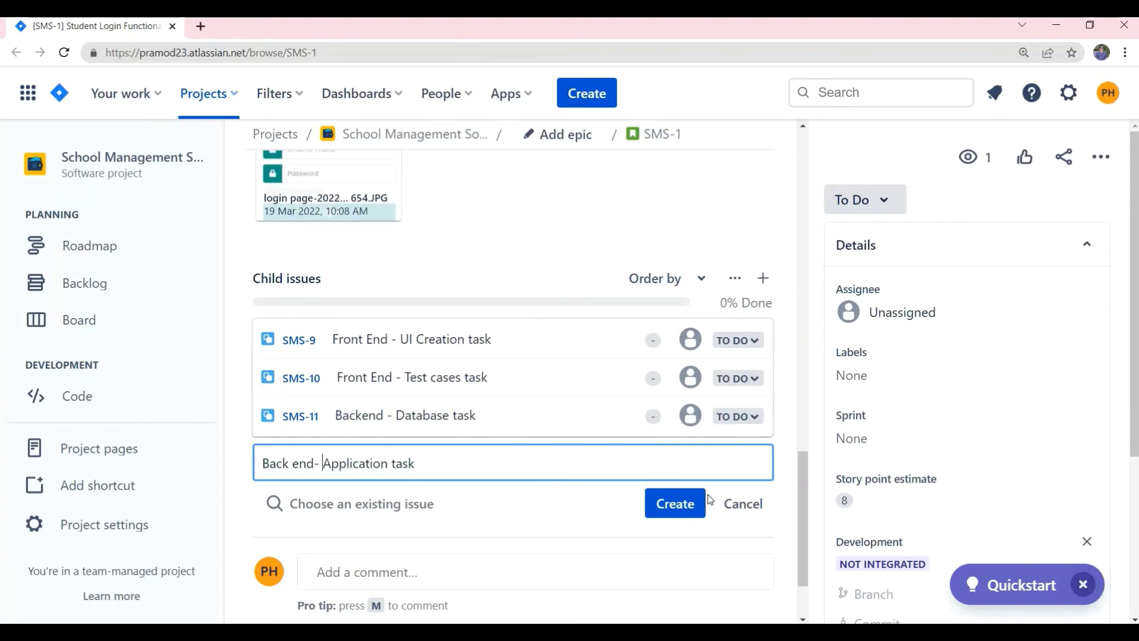
{"action": "left_click", "coordinate": [692, 502]}
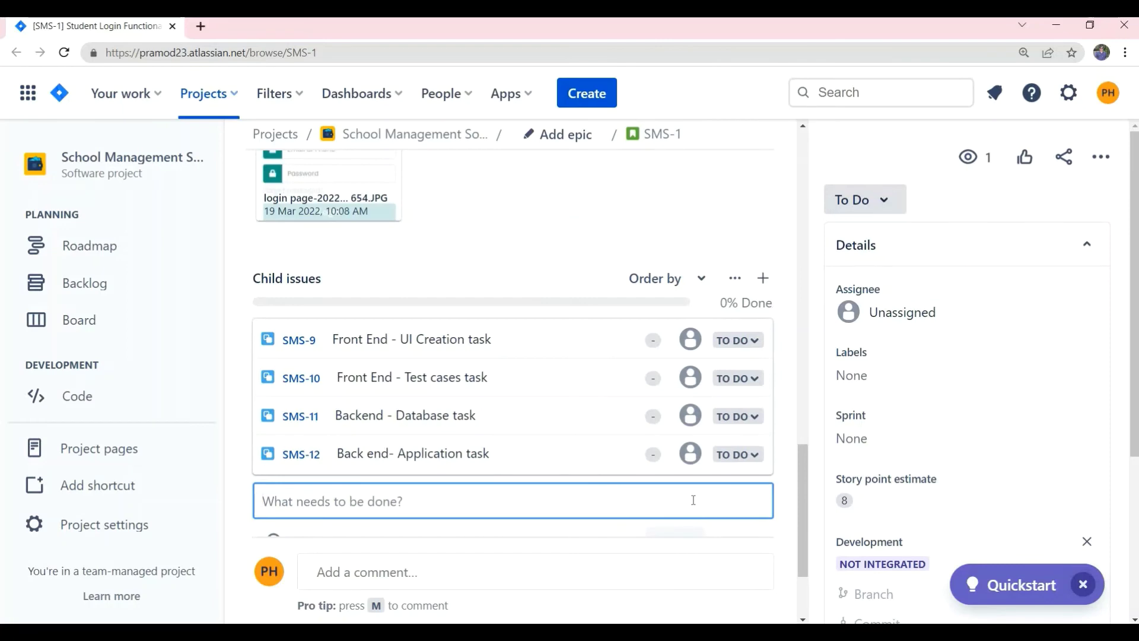
Add 'Backend - Test cases task' as a child issue.
{"action": "type", "text": "Backend"}
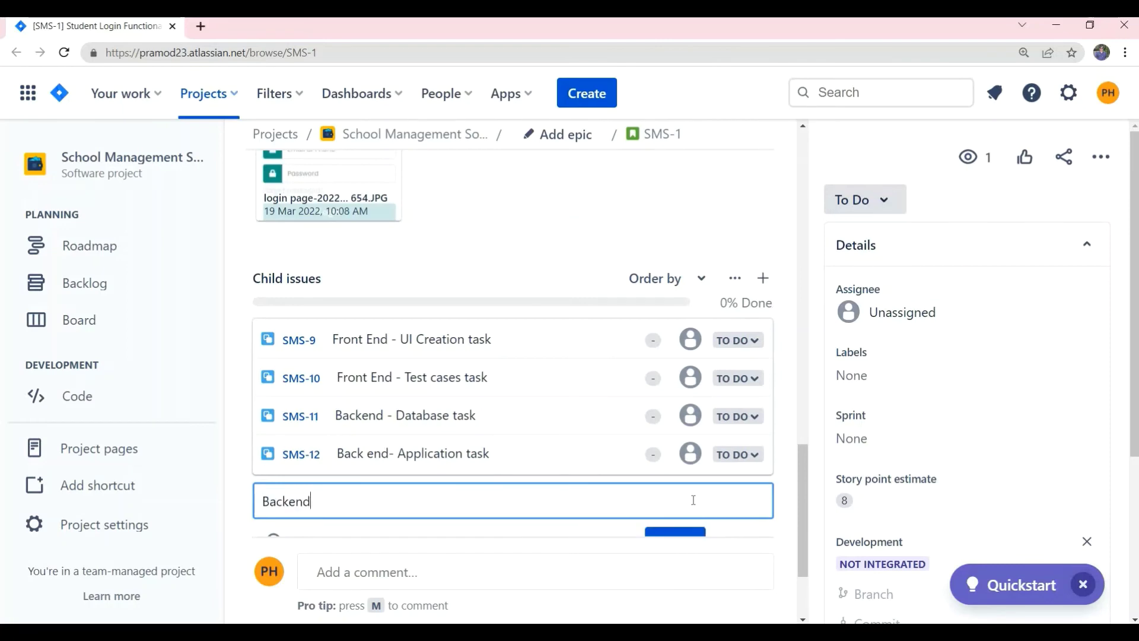
{"action": "type", "text": " Test cases task"}
{"action": "left_click_drag", "start_coordinate": [802, 535], "coordinate": [802, 564]}
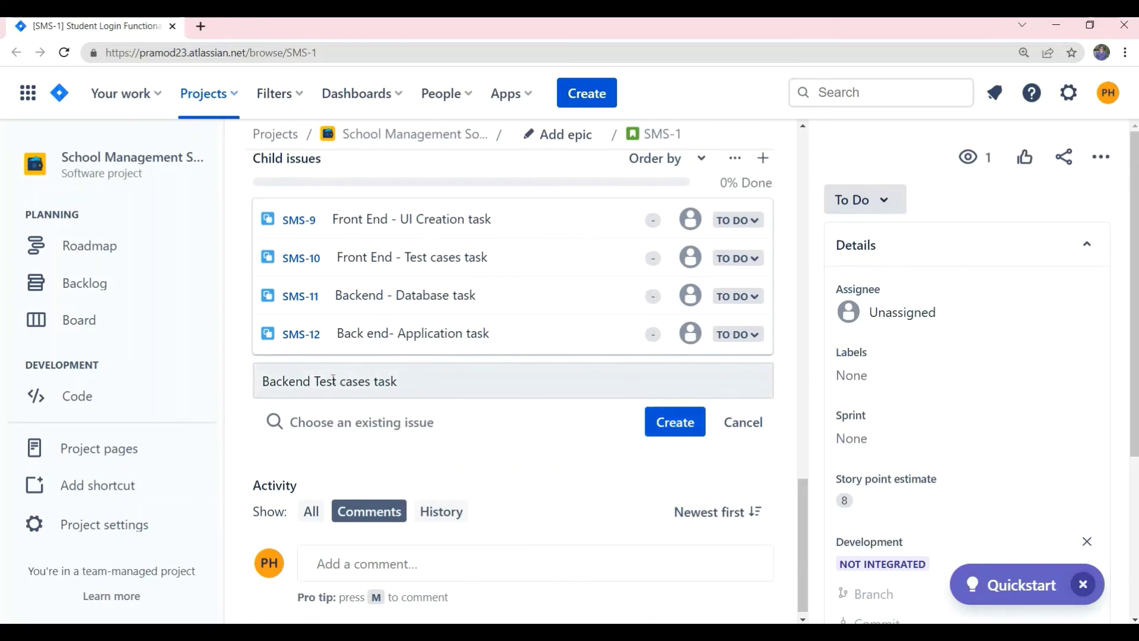
{"action": "left_click", "coordinate": [314, 379]}
{"action": "type", "text": "-"}
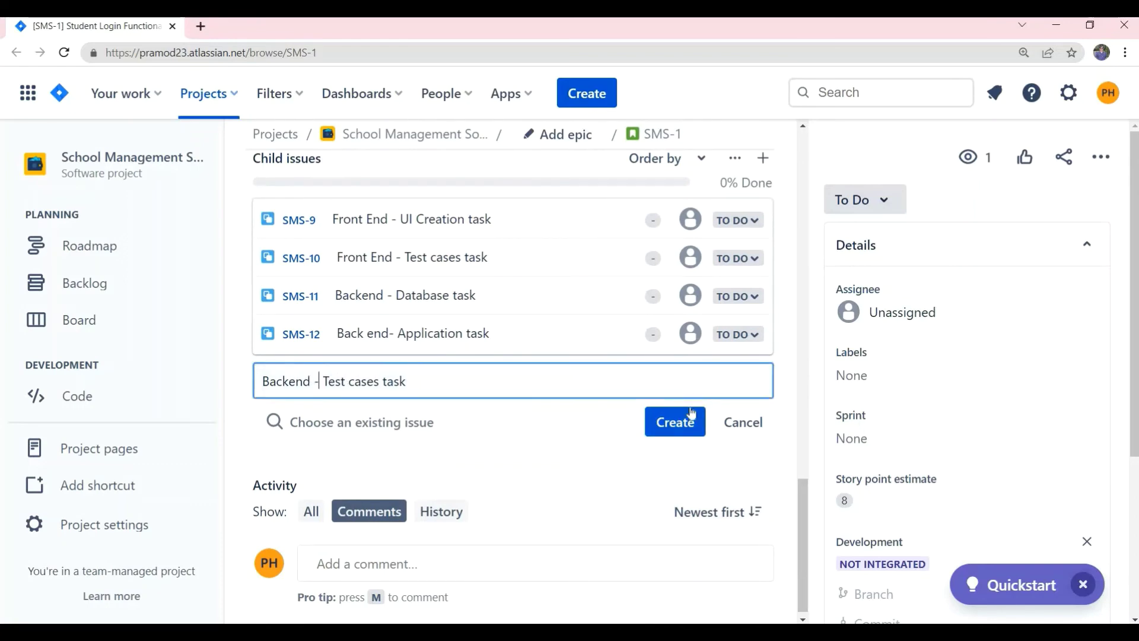
{"action": "left_click", "coordinate": [686, 420]}
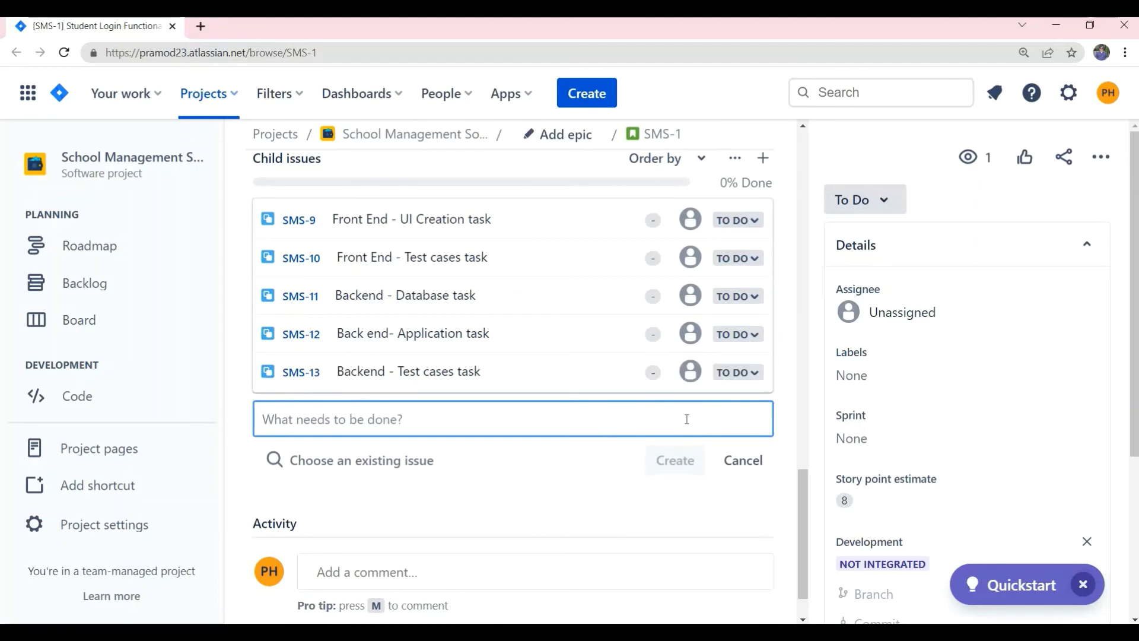
Add a 'Deployment Task' child issue with a capitalised D.
{"action": "scroll", "coordinate": [385, 370], "scroll_direction": "down", "scroll_amount": 1}
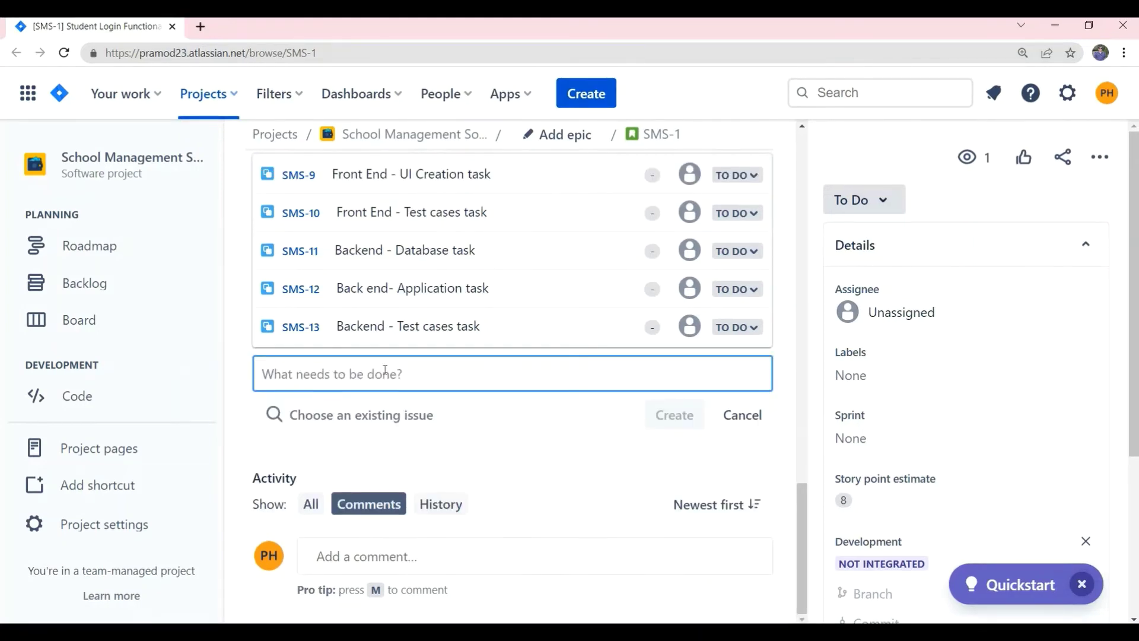
{"action": "type", "text": "deployment"}
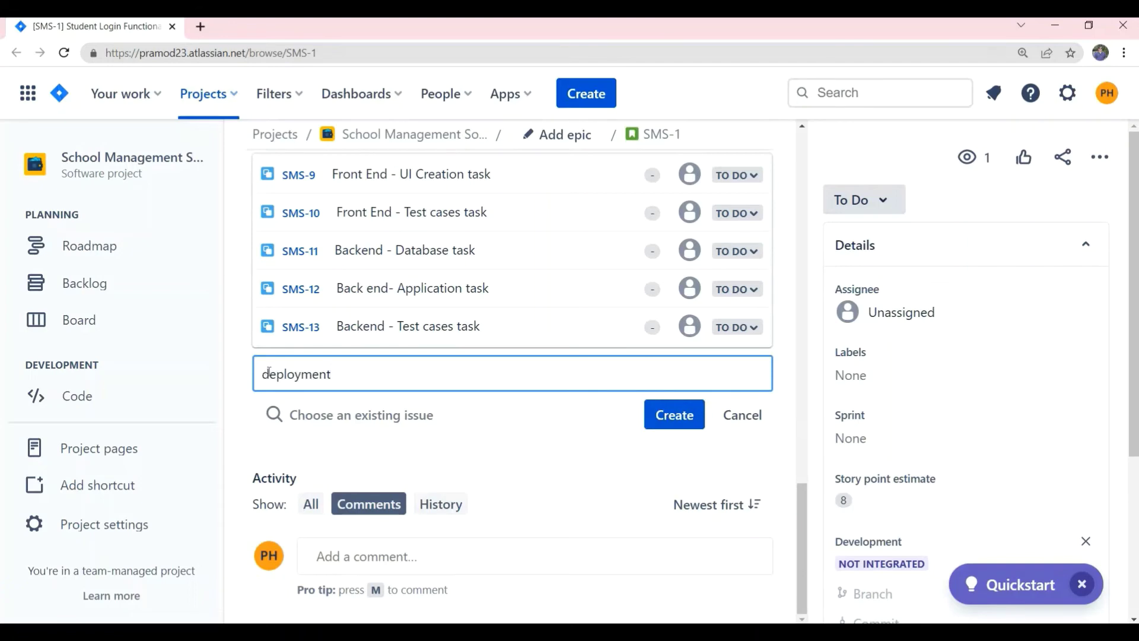
{"action": "key", "text": "BackSpace"}
{"action": "type", "text": "D"}
{"action": "left_click", "coordinate": [666, 420]}
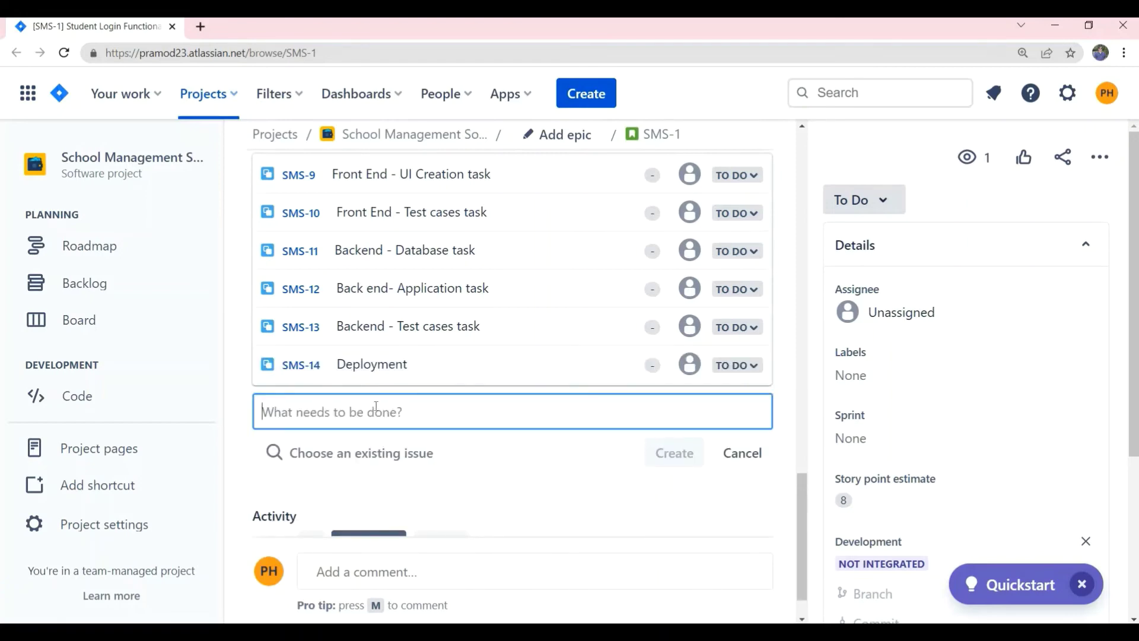
Add the 'QA Testing task' child issue, making seven children.
{"action": "type", "text": "QA Sub"}
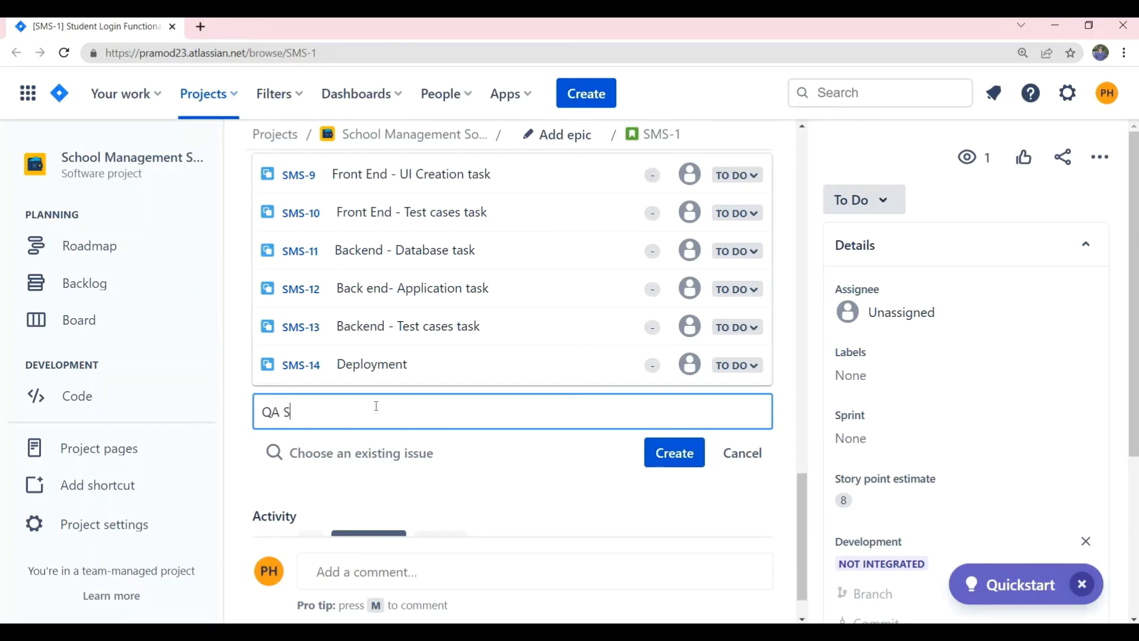
{"action": "type", "text": "task"}
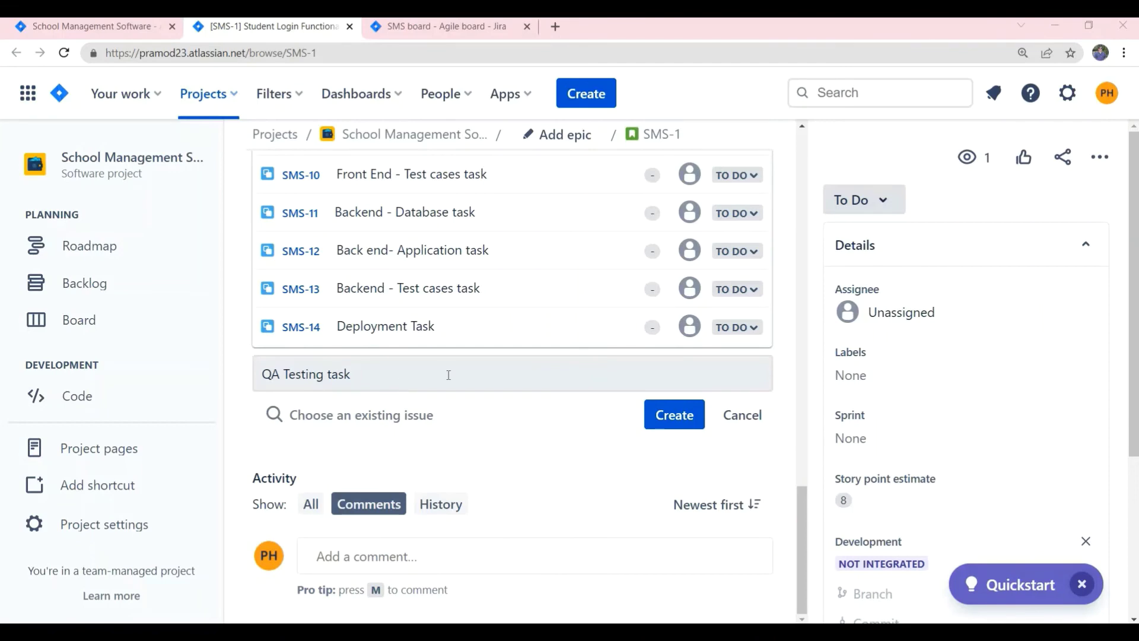
{"action": "left_click", "coordinate": [662, 424]}
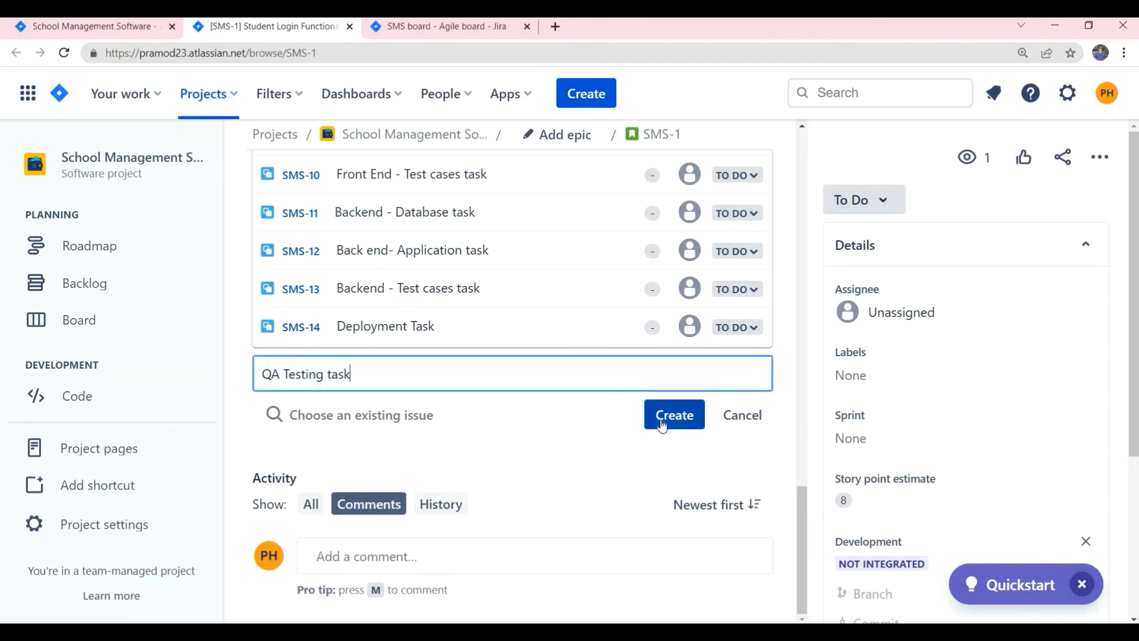
{"action": "left_click", "coordinate": [662, 425]}
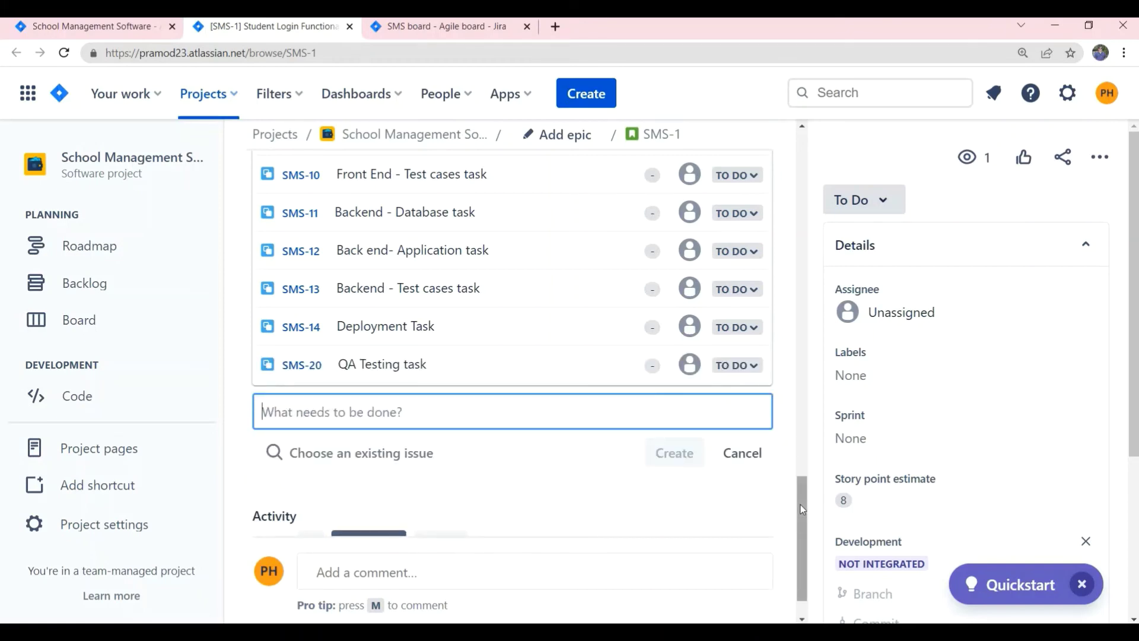
Assign SMS-9 to yourself and SMS-10 through SMS-13 to team members.
{"action": "left_click_drag", "start_coordinate": [801, 501], "coordinate": [804, 490]}
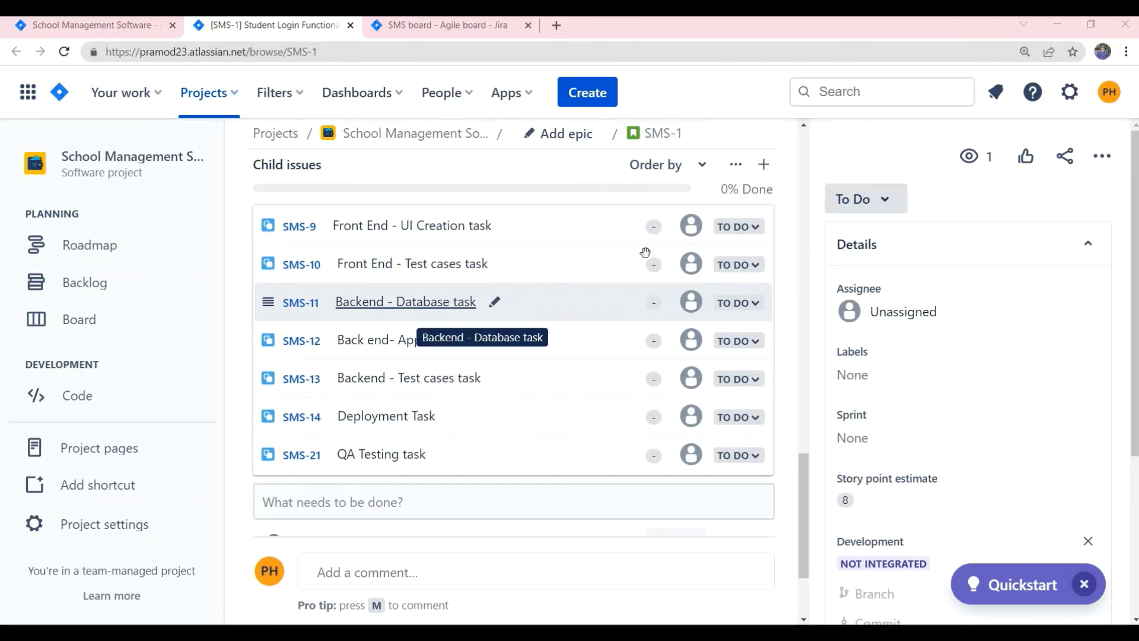
{"action": "left_click", "coordinate": [695, 233]}
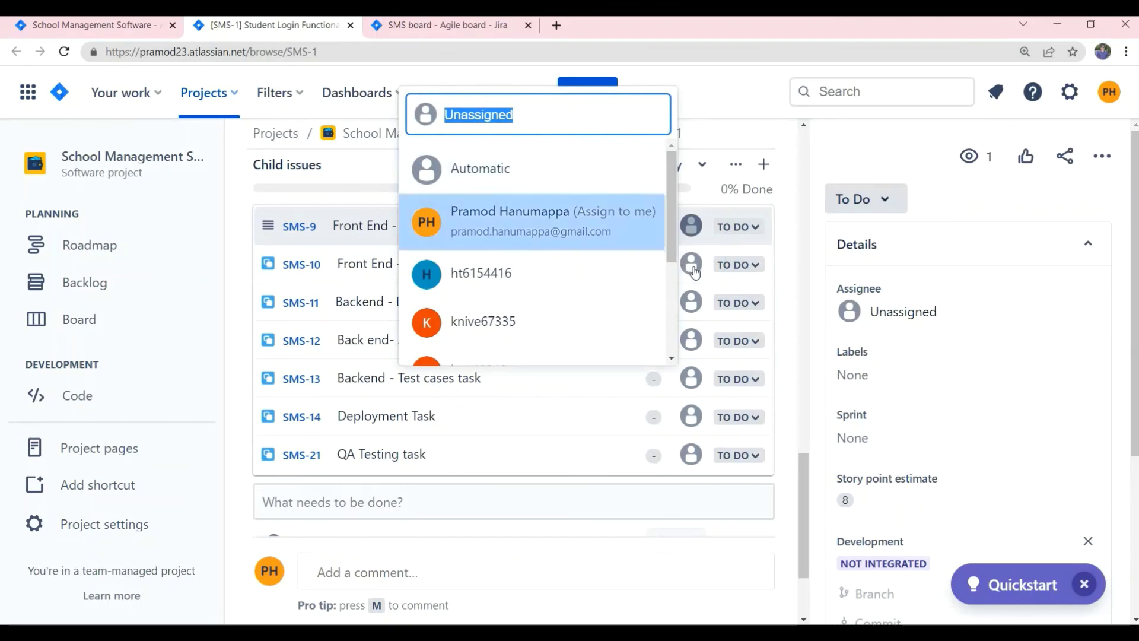
{"action": "left_click", "coordinate": [564, 227]}
{"action": "left_click", "coordinate": [695, 271]}
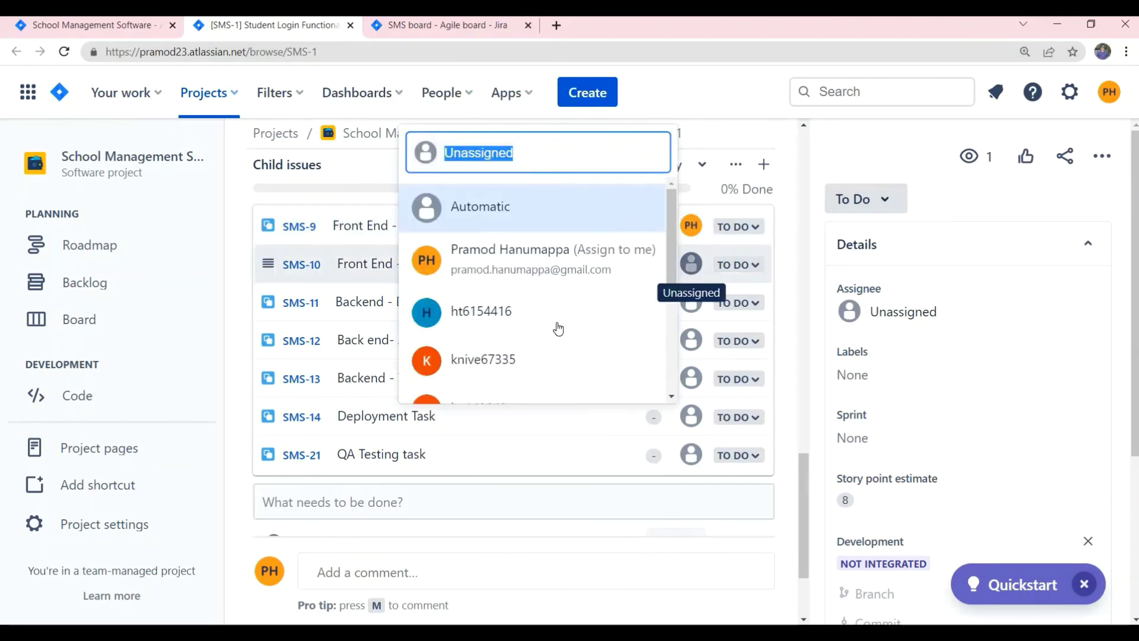
{"action": "left_click", "coordinate": [558, 325]}
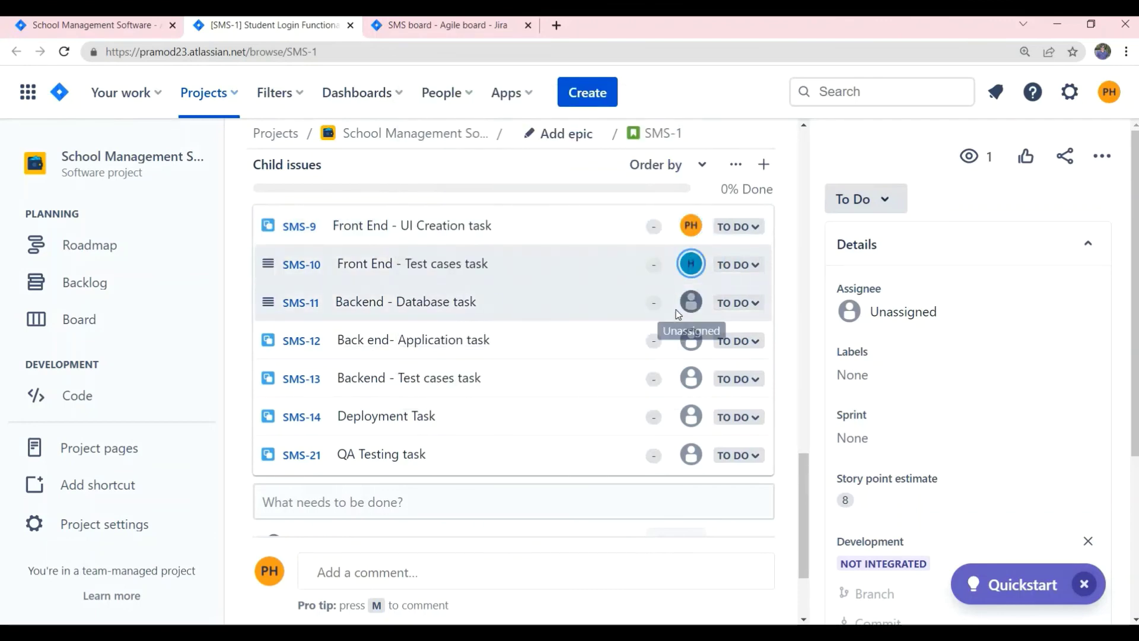
{"action": "left_click", "coordinate": [693, 303]}
{"action": "scroll", "coordinate": [641, 347], "scroll_direction": "down", "scroll_amount": 2}
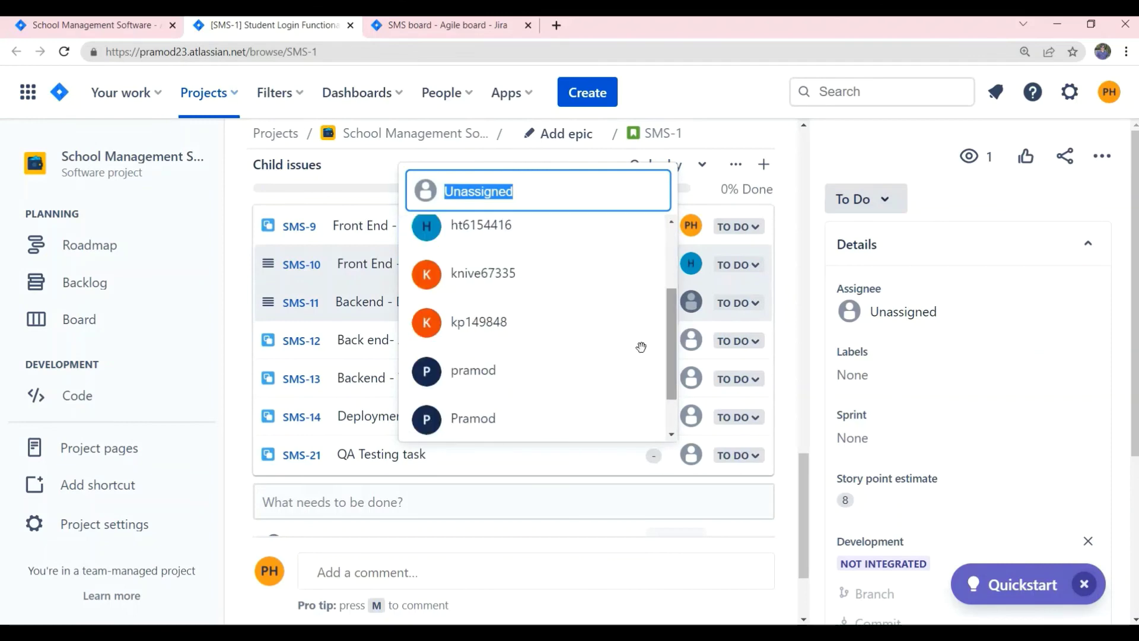
{"action": "left_click", "coordinate": [593, 369]}
{"action": "left_click", "coordinate": [690, 342]}
{"action": "left_click", "coordinate": [480, 388]}
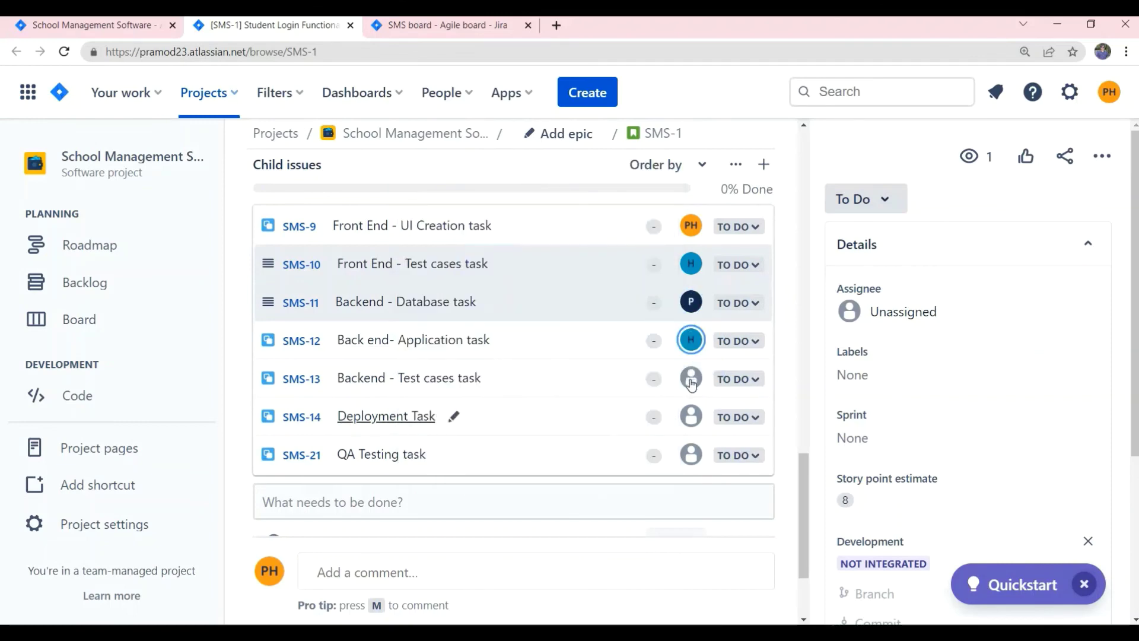
{"action": "left_click", "coordinate": [691, 379]}
{"action": "left_click", "coordinate": [484, 475]}
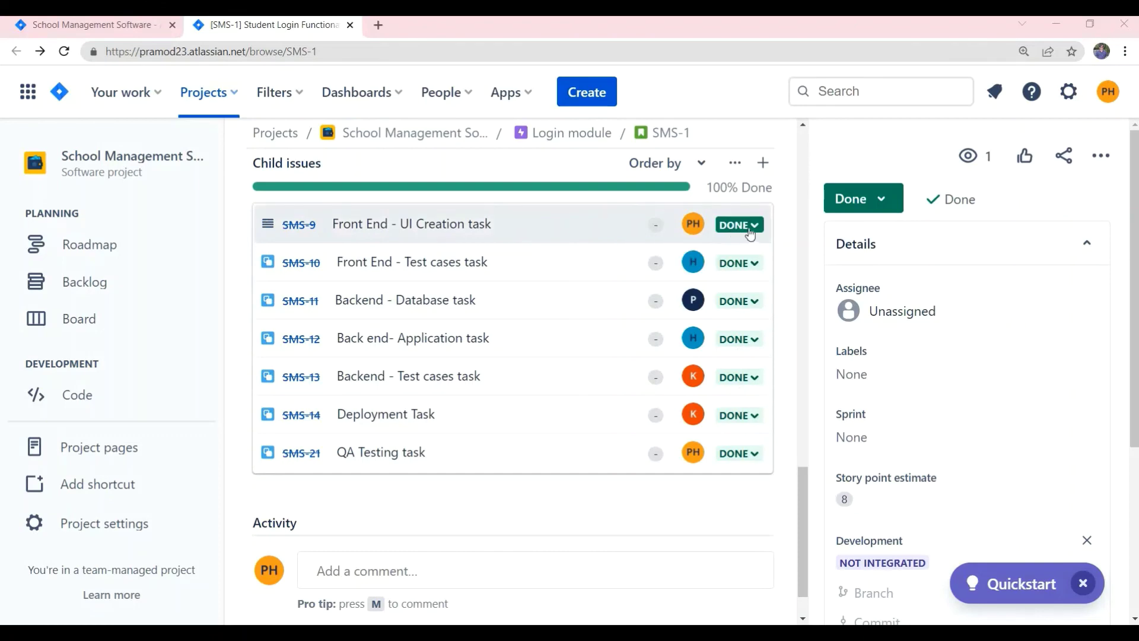
Scroll back up to the Student Login Functionality story title.
{"action": "scroll", "coordinate": [797, 138], "scroll_direction": "up", "scroll_amount": 8}
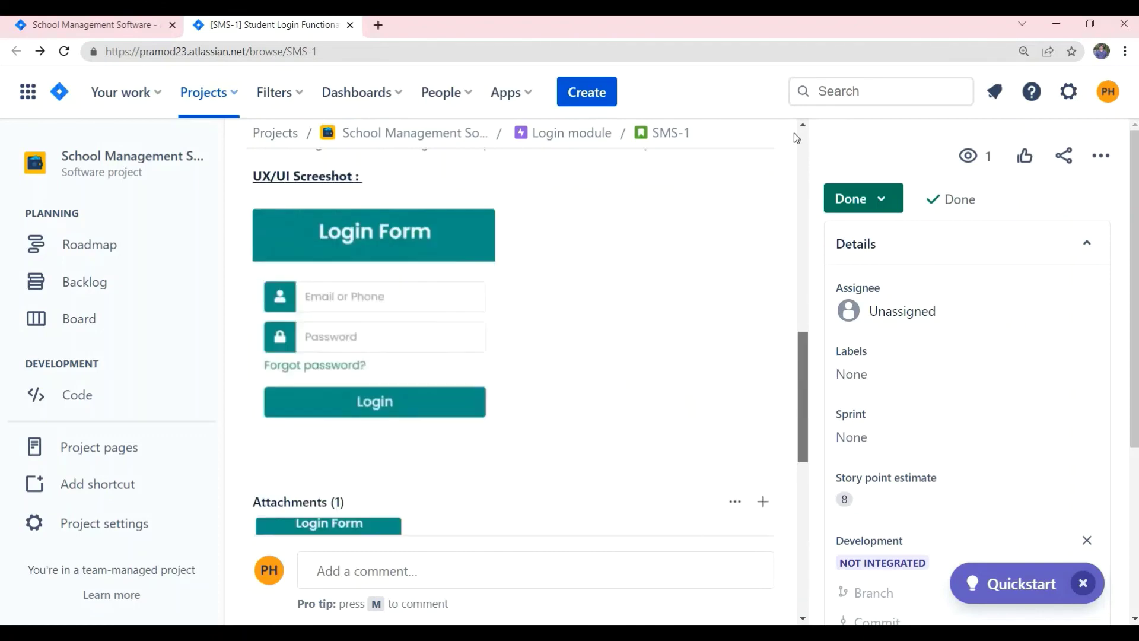
{"action": "scroll", "coordinate": [796, 138], "scroll_direction": "up", "scroll_amount": 5}
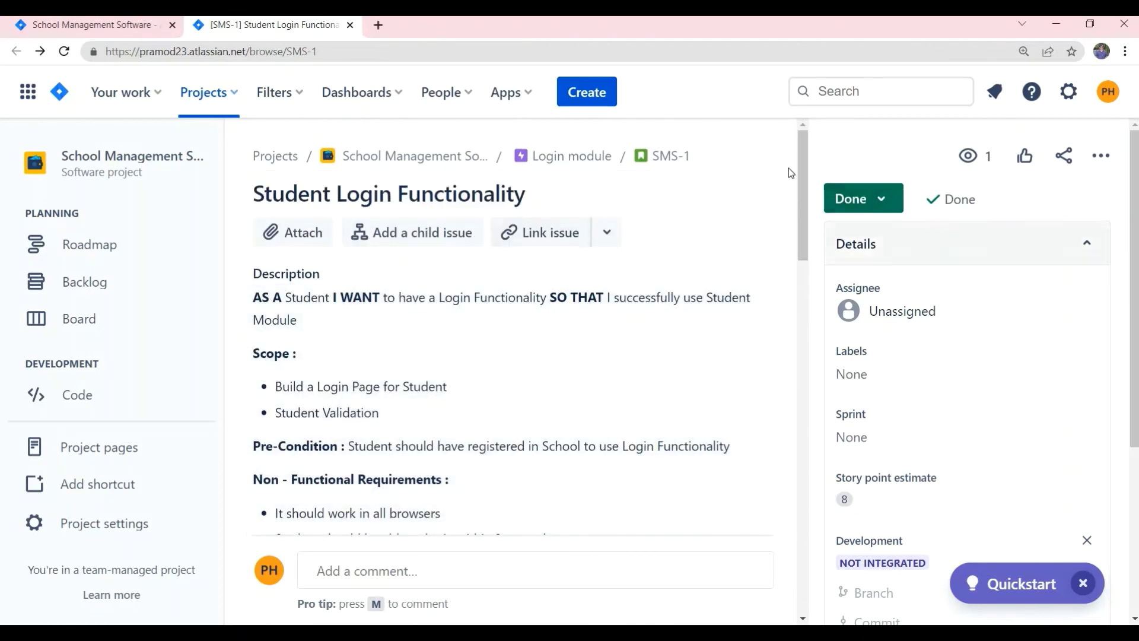